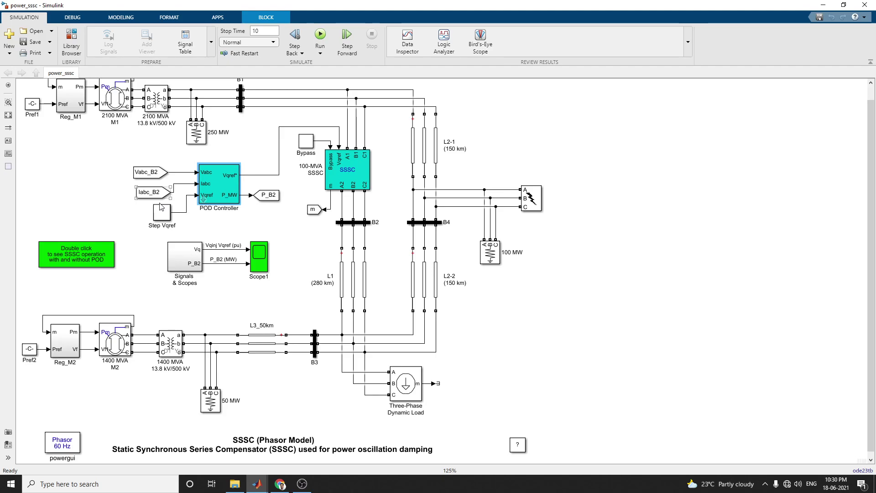
- Check the POD Controller block's status options, then select the annotation and Scope1 blocks
double_click(227, 184)
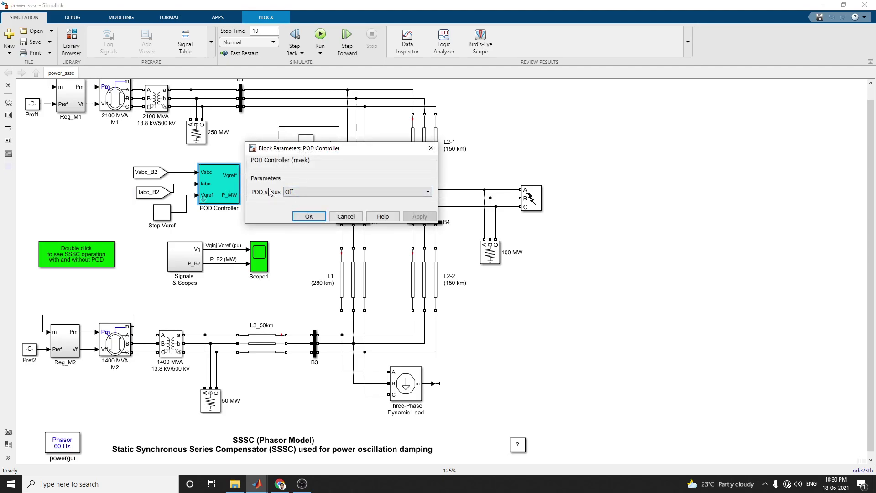
click(305, 193)
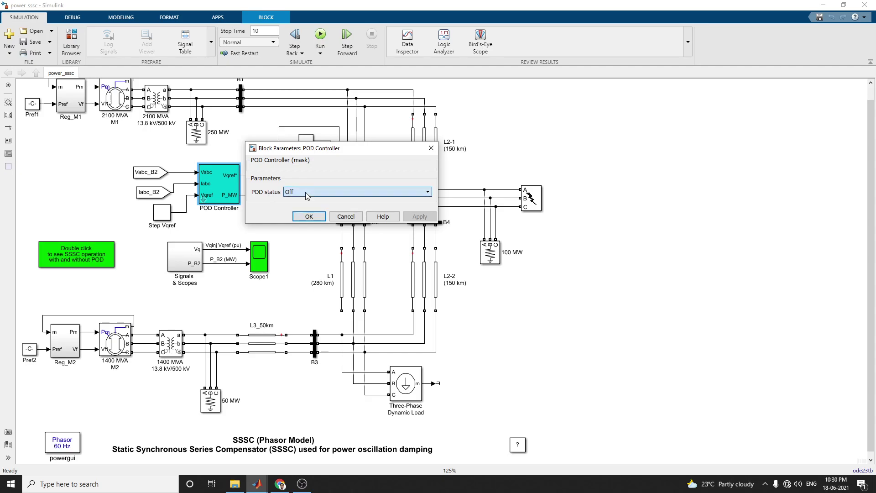
click(306, 217)
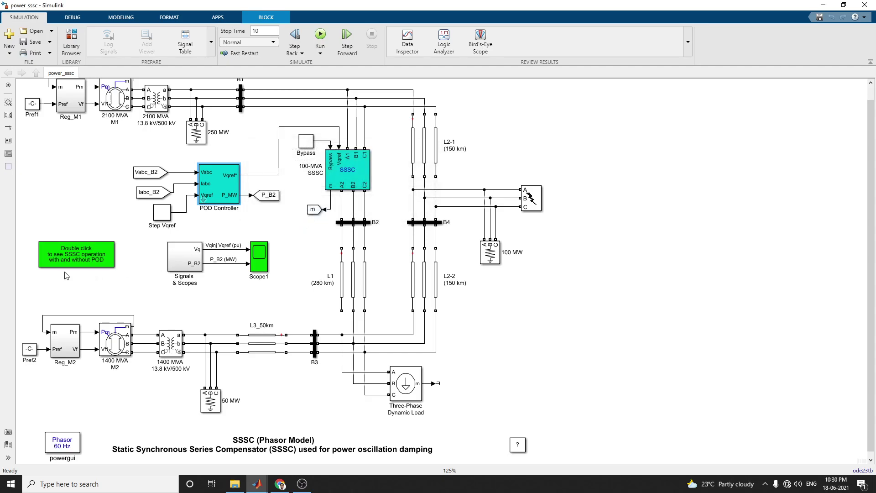
click(76, 263)
click(259, 262)
scroll(239, 122, up, 2)
scroll(238, 122, down, 3)
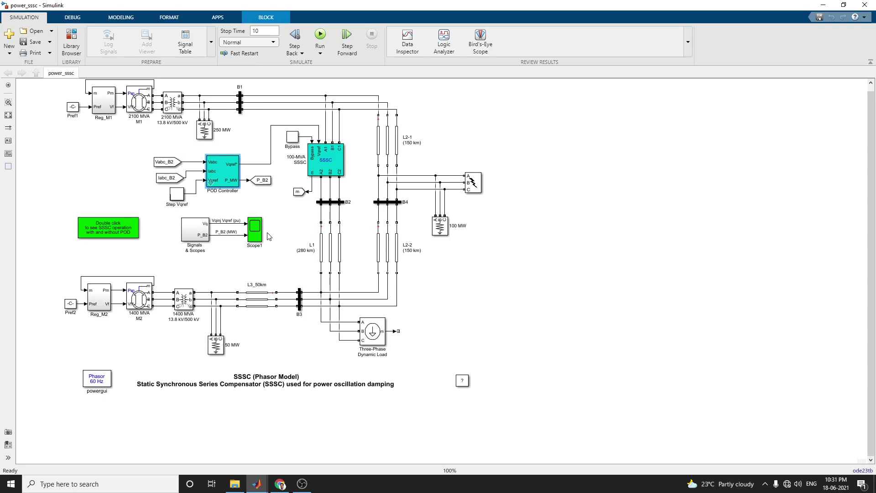
- Open the with/without-POD comparison figure, move it beside the diagram, and enlarge it
click(115, 231)
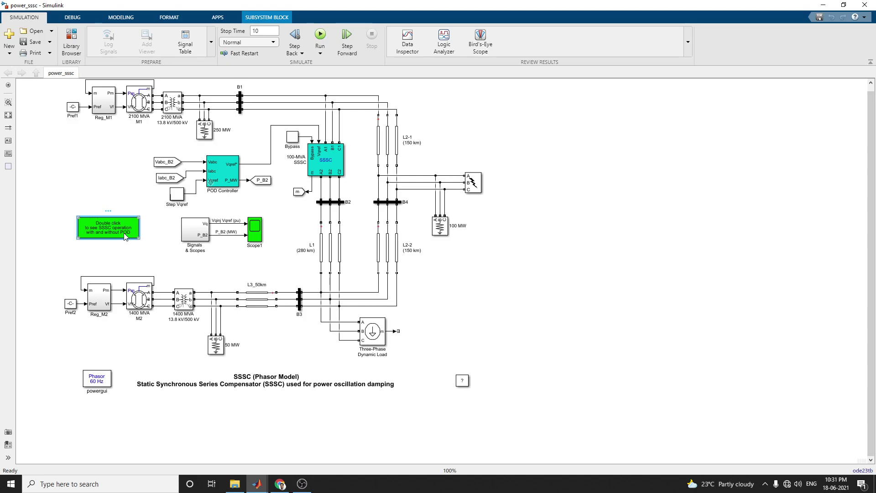
double_click(125, 236)
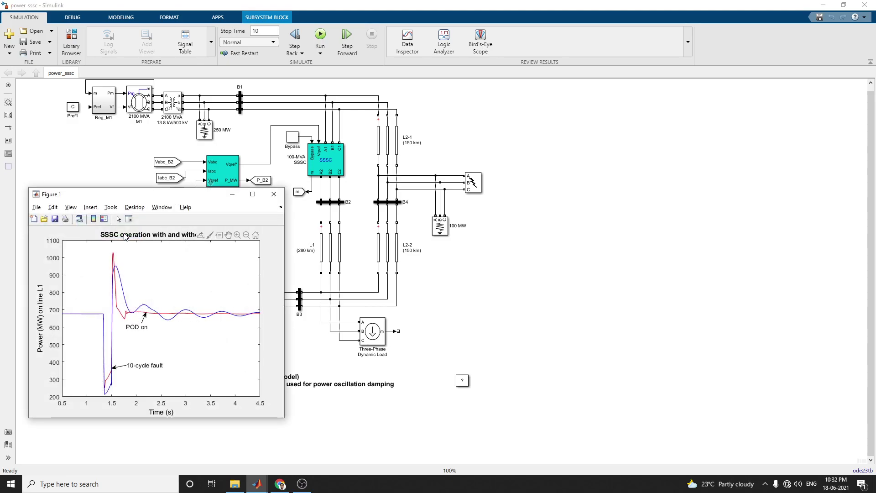
drag(158, 193, 640, 63)
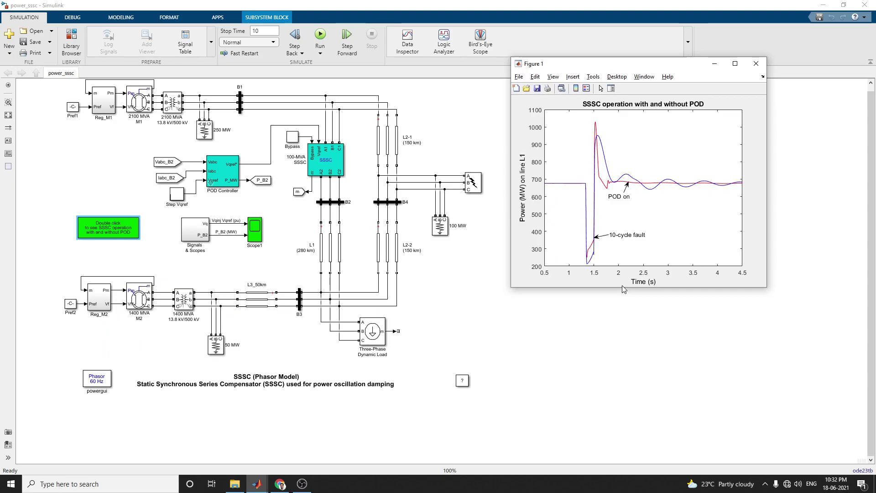
drag(623, 287, 622, 381)
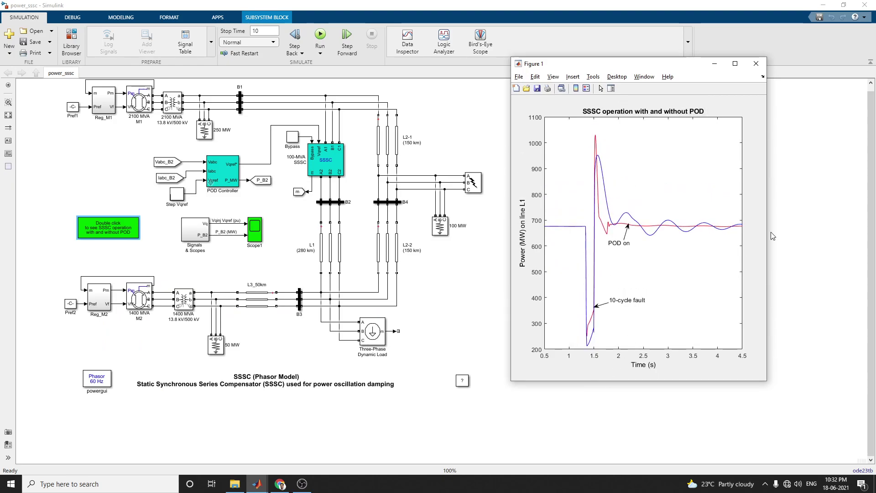
drag(766, 233, 872, 238)
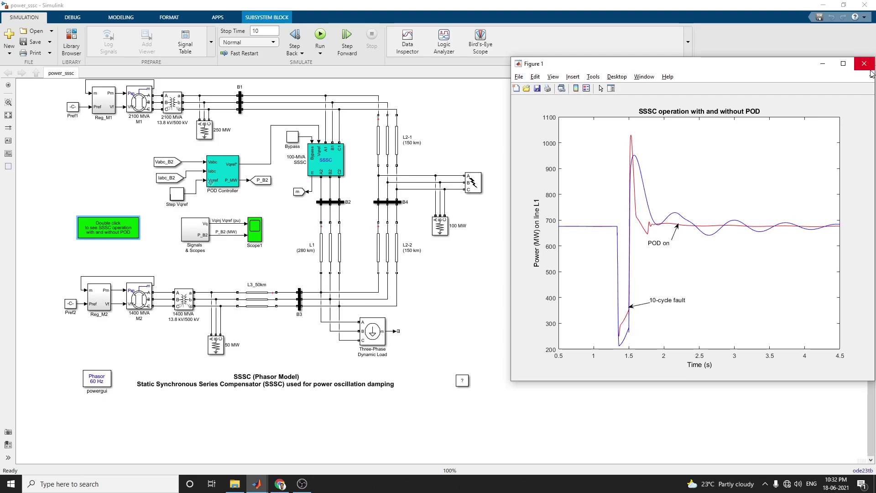
- Close Figure 1 and review the 100-MVA SSSC's power and controller settings without changes
click(871, 69)
double_click(333, 170)
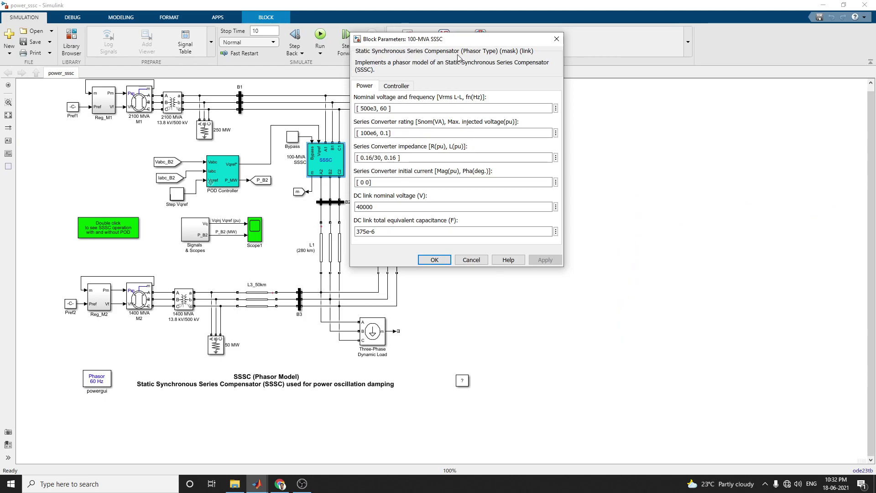
drag(472, 42, 566, 42)
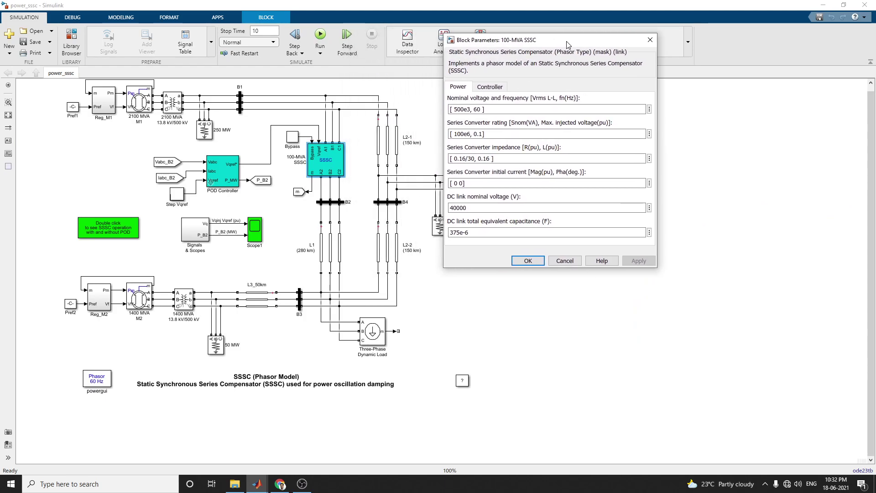
click(478, 110)
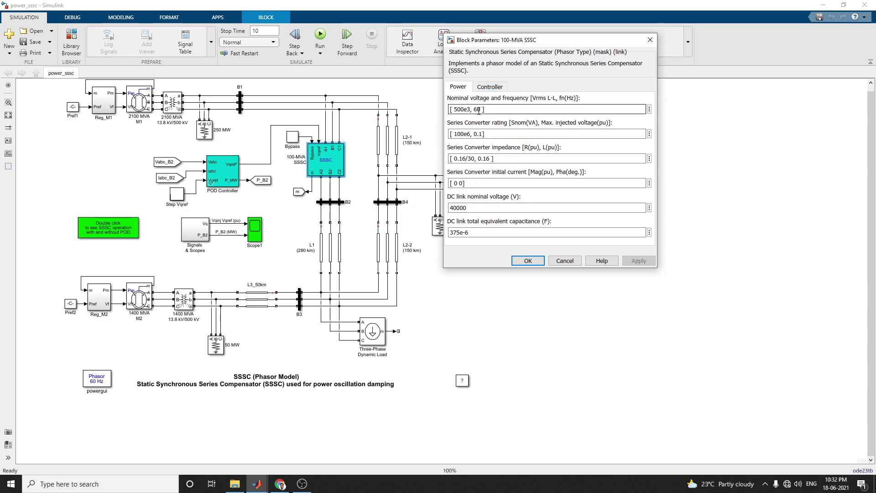
click(494, 88)
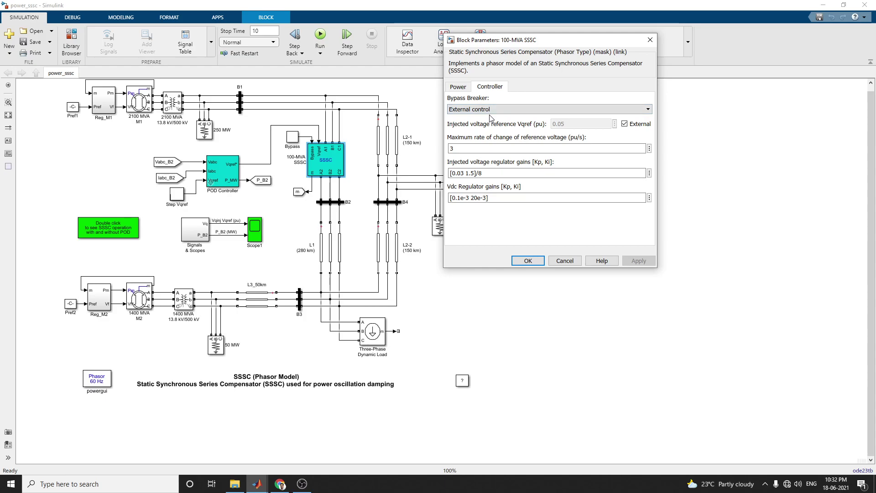
click(528, 261)
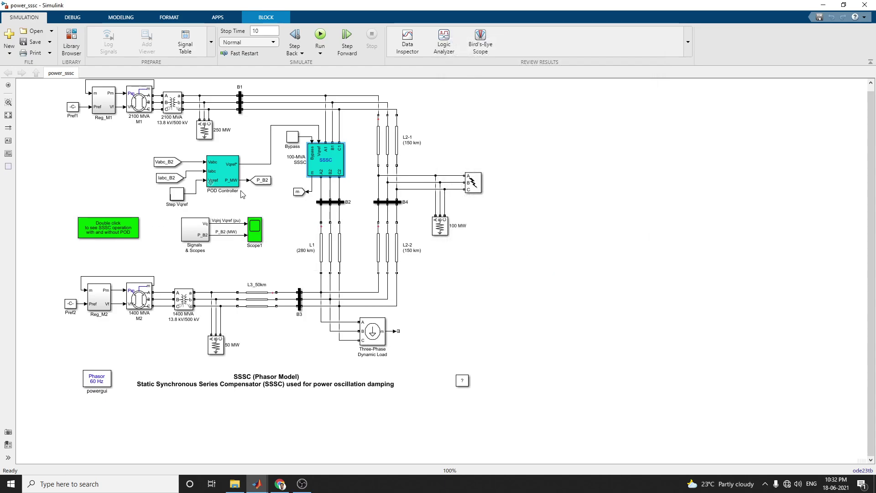
double_click(229, 177)
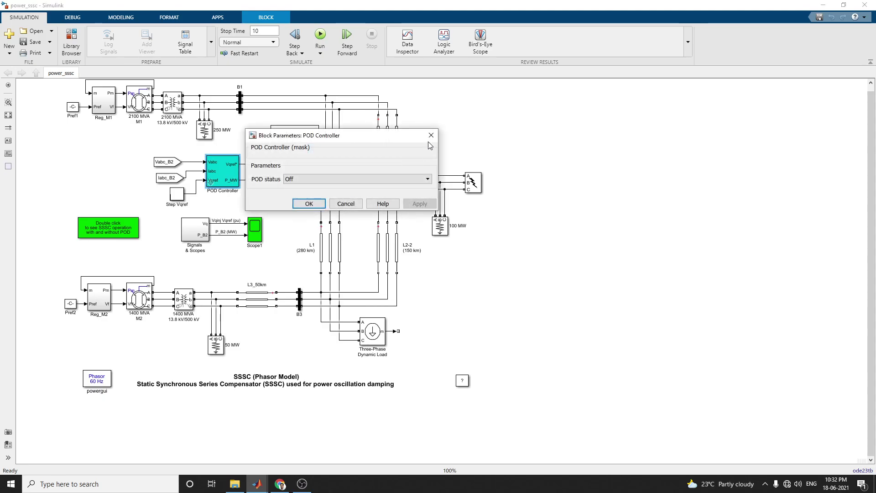
click(430, 137)
click(102, 308)
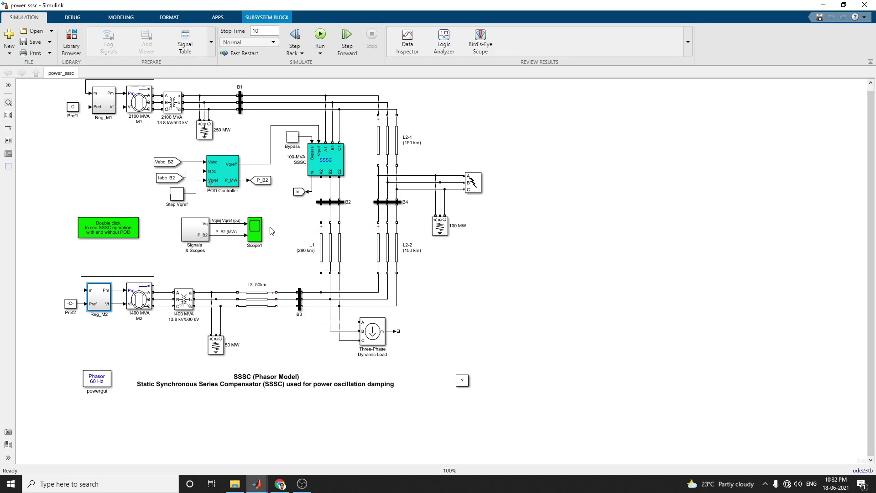
- Open Scope1 beside the model and run the simulation to view Vqinj/Vqref and P_B2
click(255, 235)
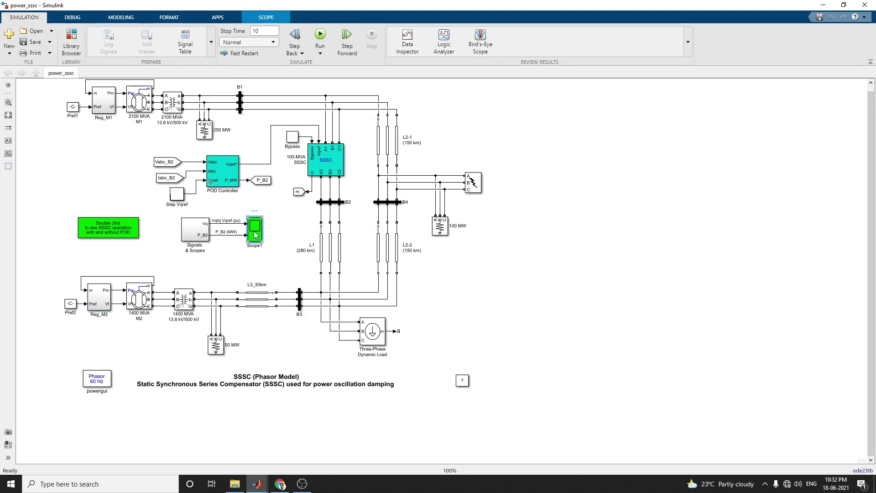
double_click(256, 235)
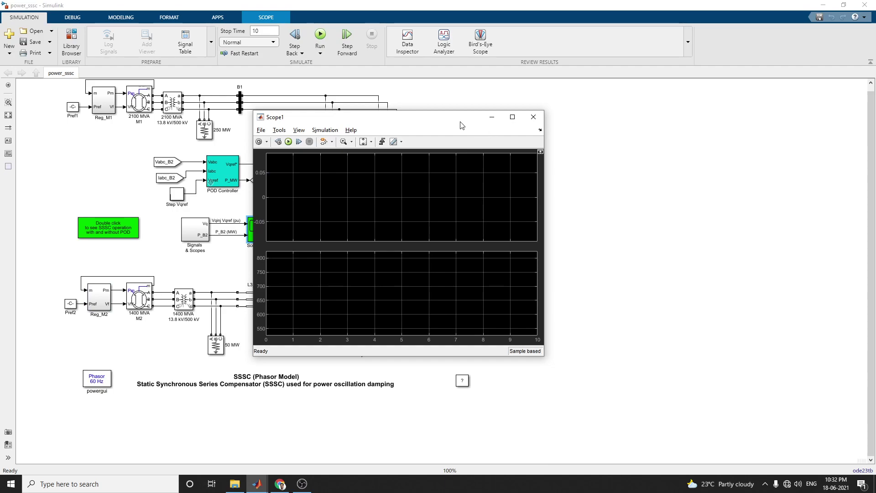
drag(460, 119, 675, 88)
click(503, 110)
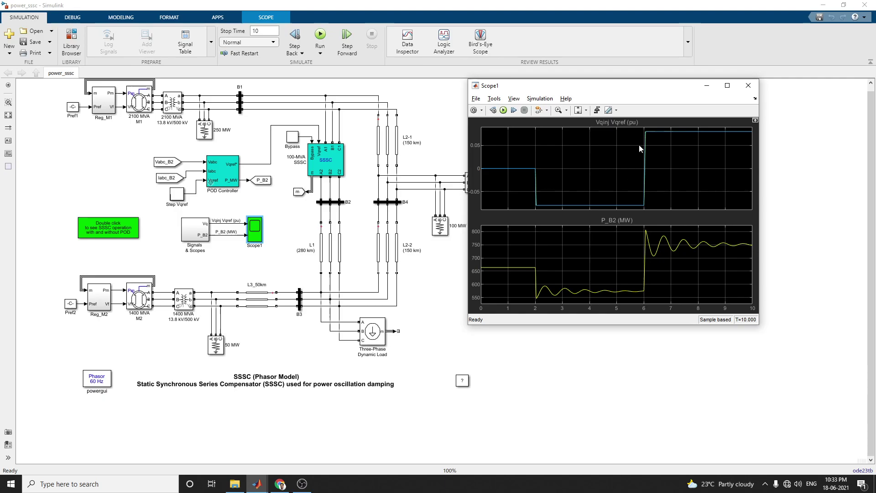
click(726, 85)
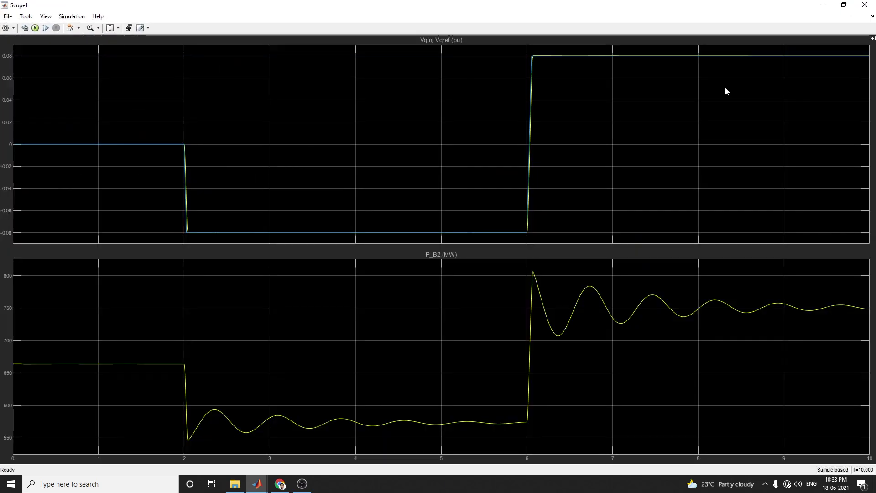
click(843, 4)
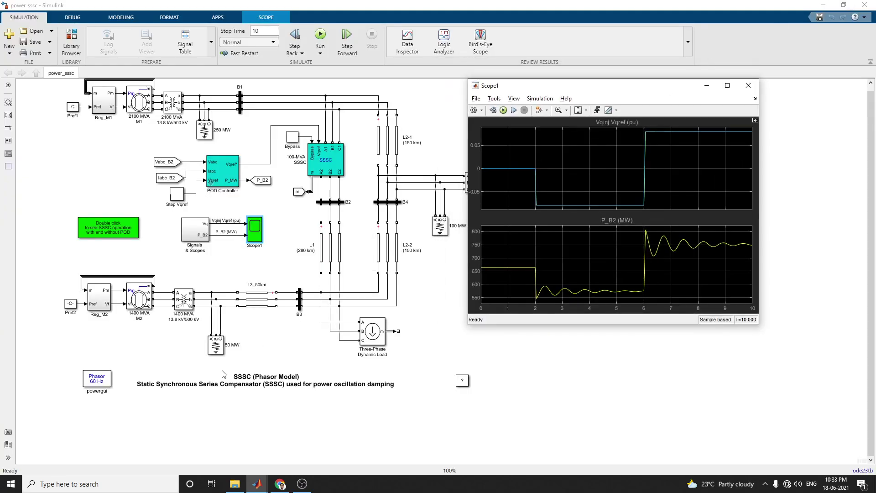
- Bring the model diagram forward, then Alt+Tab to the Help documentation window
click(221, 371)
key(alt+Tab)
key(alt+Tab)
key(Tab)
scroll(175, 336, up, 10)
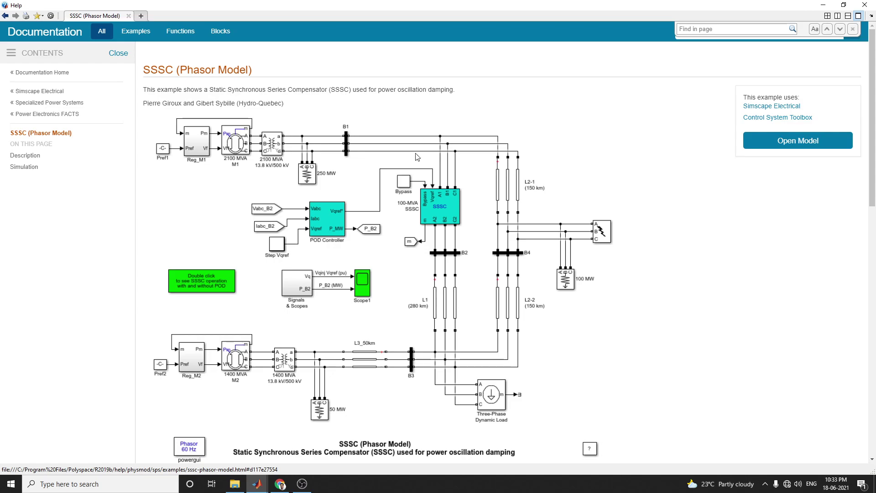
scroll(416, 157, down, 5)
scroll(411, 162, down, 5)
scroll(277, 172, up, 2)
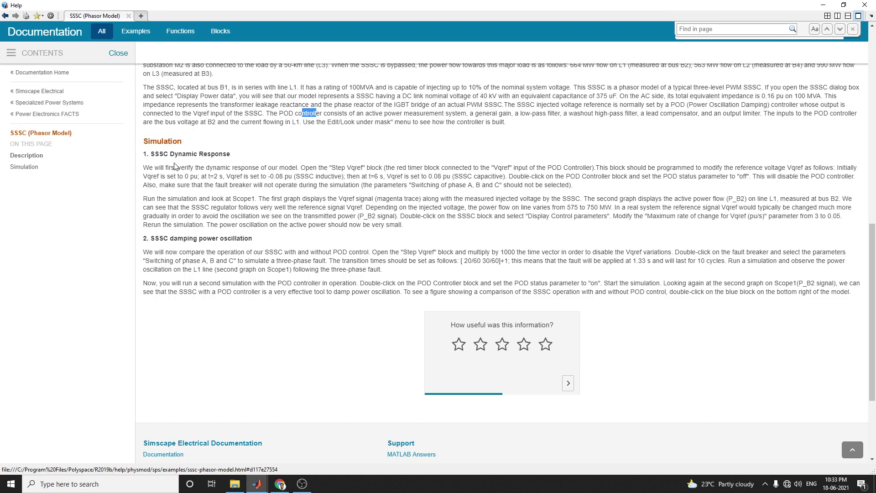
- Highlight the Dynamic Response heading and the paragraphs comparing operation with POD
drag(169, 154, 229, 157)
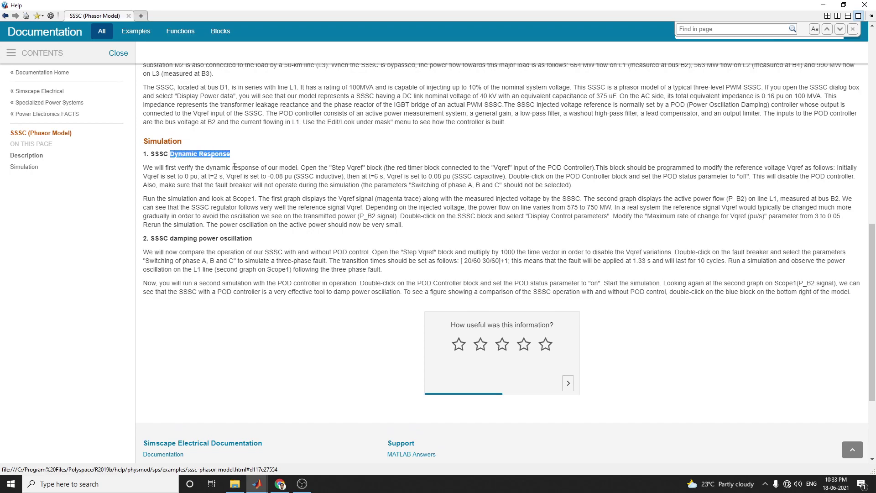
mouse_move(217, 168)
mouse_down()
mouse_move(314, 168)
mouse_move(480, 225)
mouse_up()
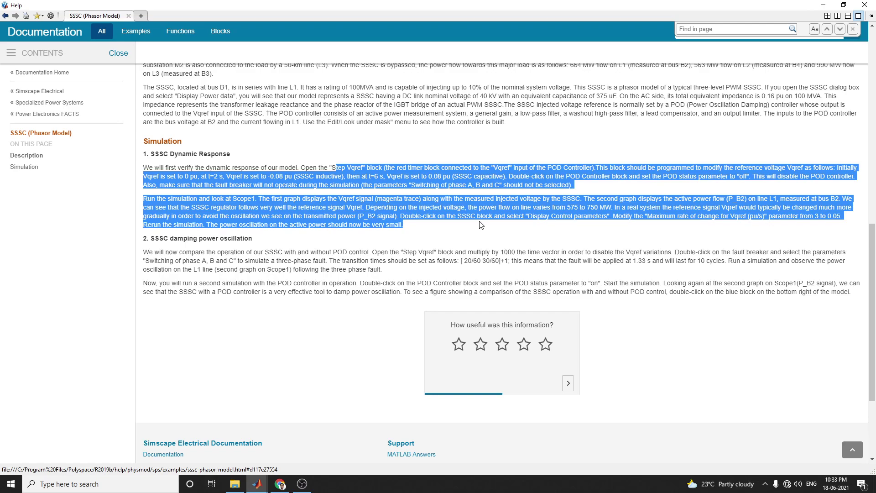
click(454, 194)
drag(335, 168, 419, 235)
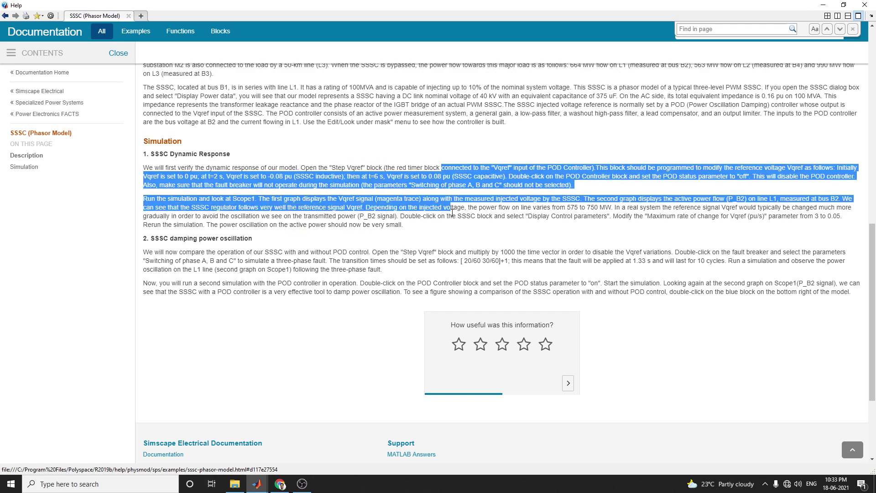
click(316, 255)
drag(316, 255, 340, 285)
- Return to the page top, close Scope1, and bring the power_sssc model forward
key(Home)
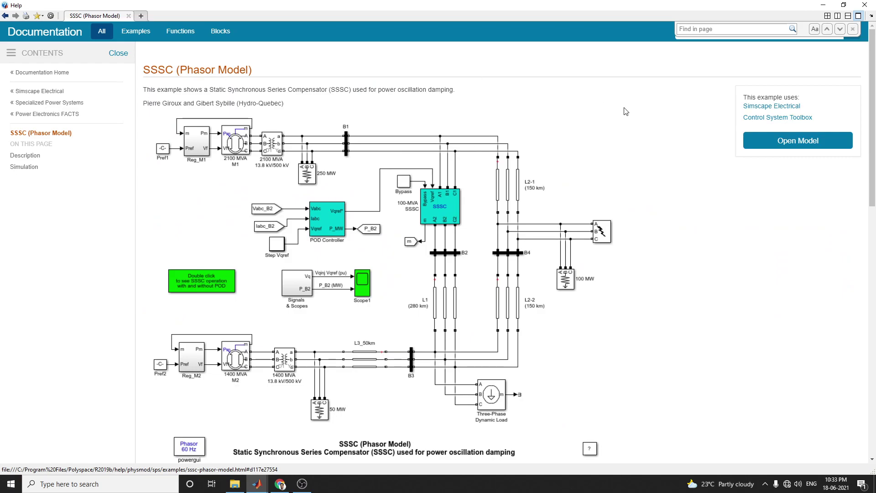
click(748, 85)
click(322, 440)
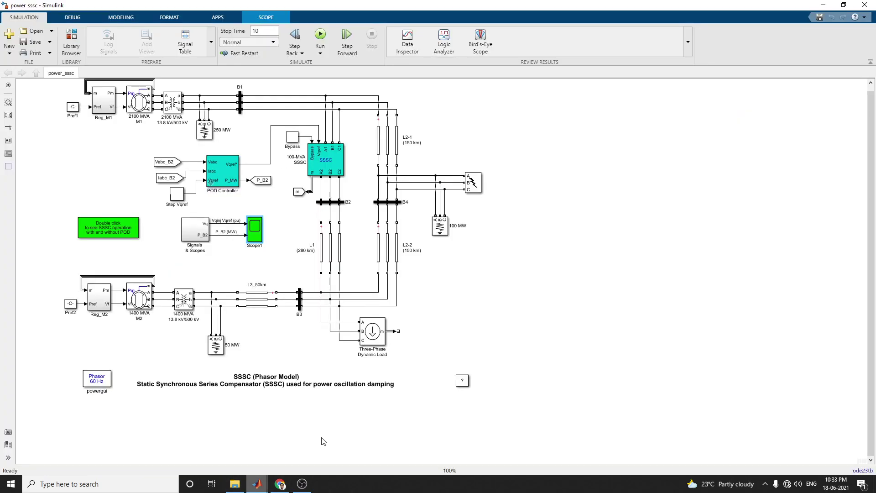